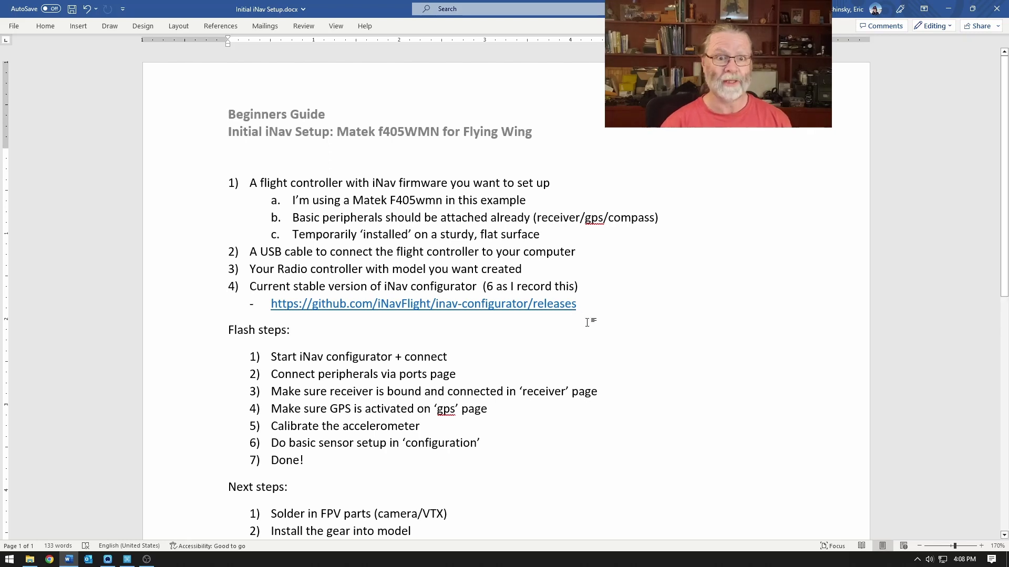
# - Connect to the INAV 6.0.0 flight controller and bring up its Setup page with pre-arming checks
pyautogui.scroll(-3, 581, 354)
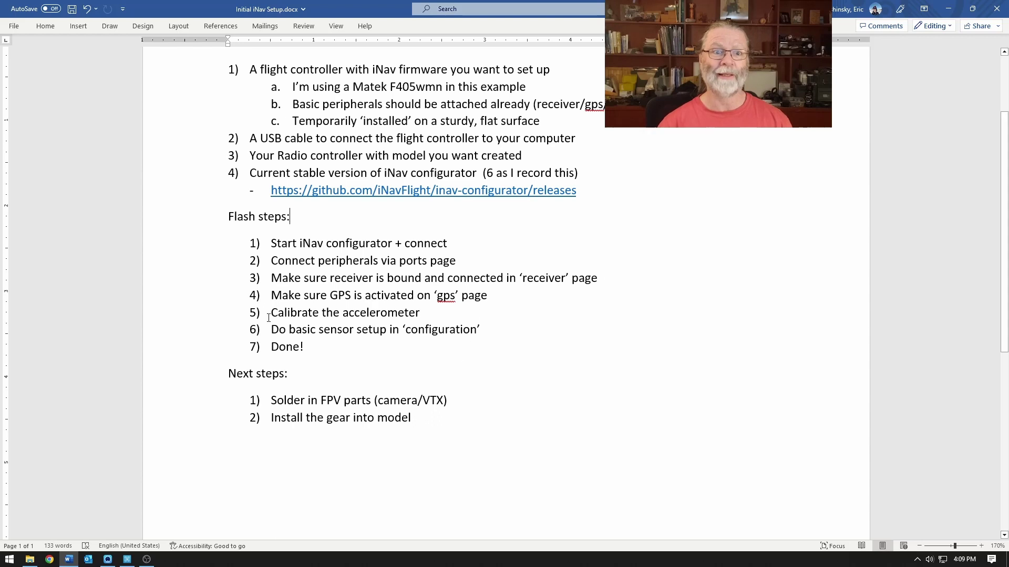
pyautogui.moveTo(269, 318); pyautogui.dragTo(289, 329)
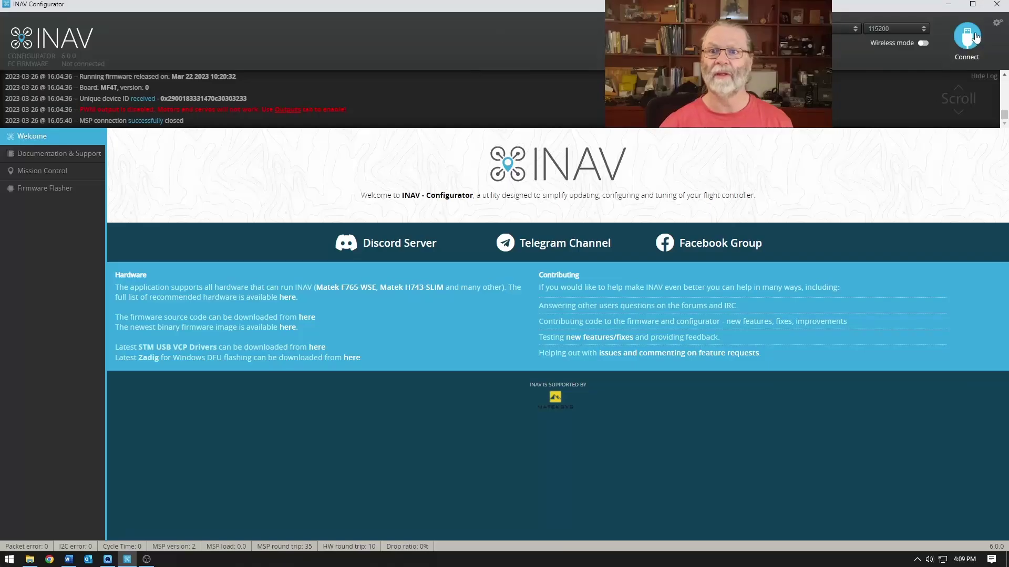
pyautogui.click(975, 37)
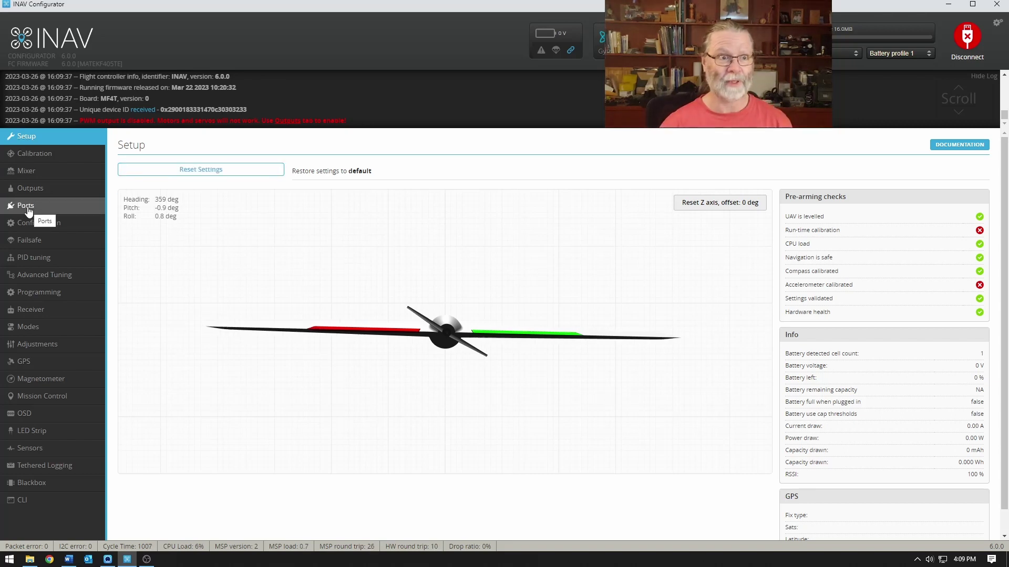
# - In Ports, assign GPS to UART4 and TBS SmartAudio to UART5, then save and reboot
pyautogui.click(24, 206)
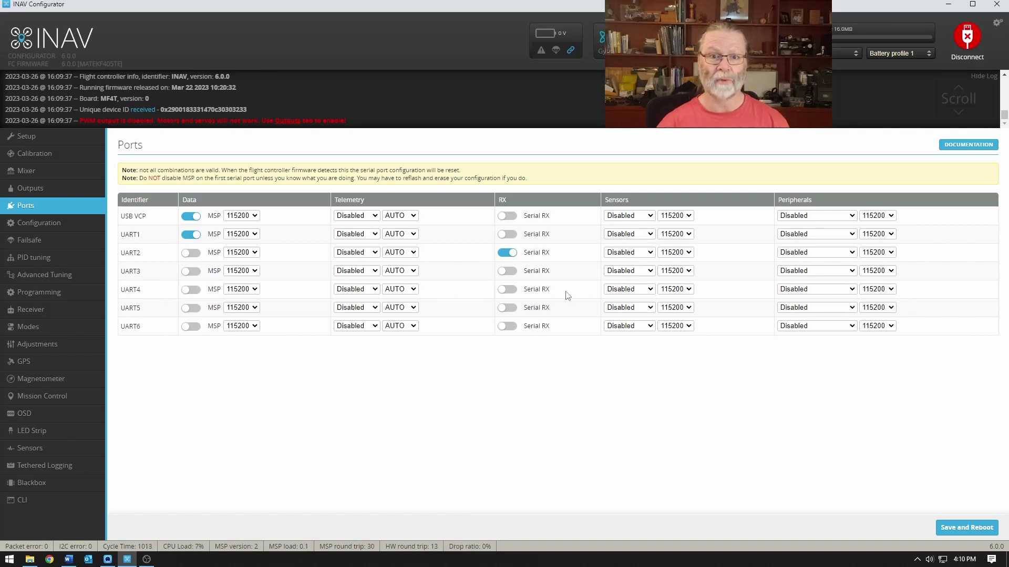
pyautogui.click(640, 290)
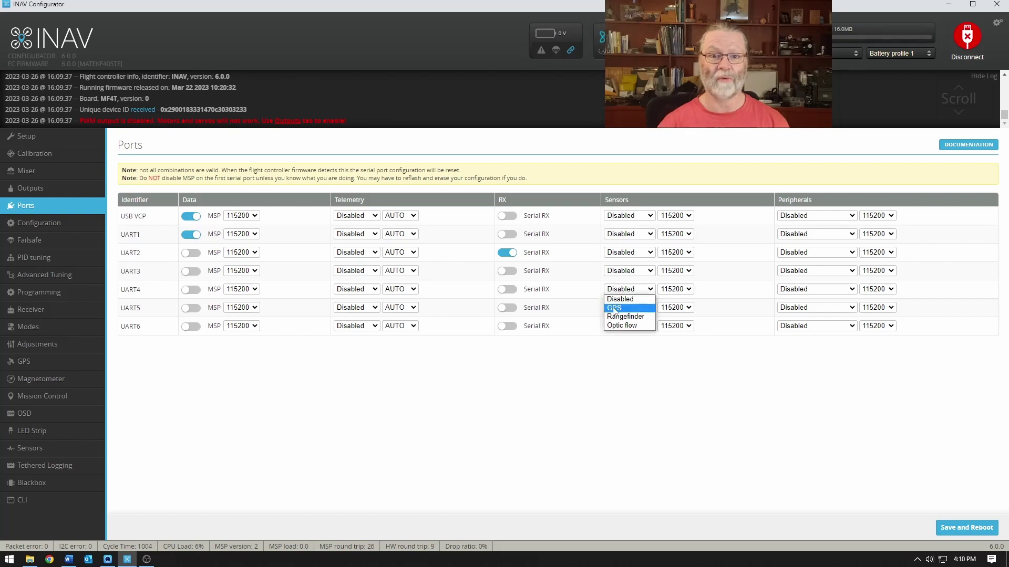
pyautogui.click(626, 308)
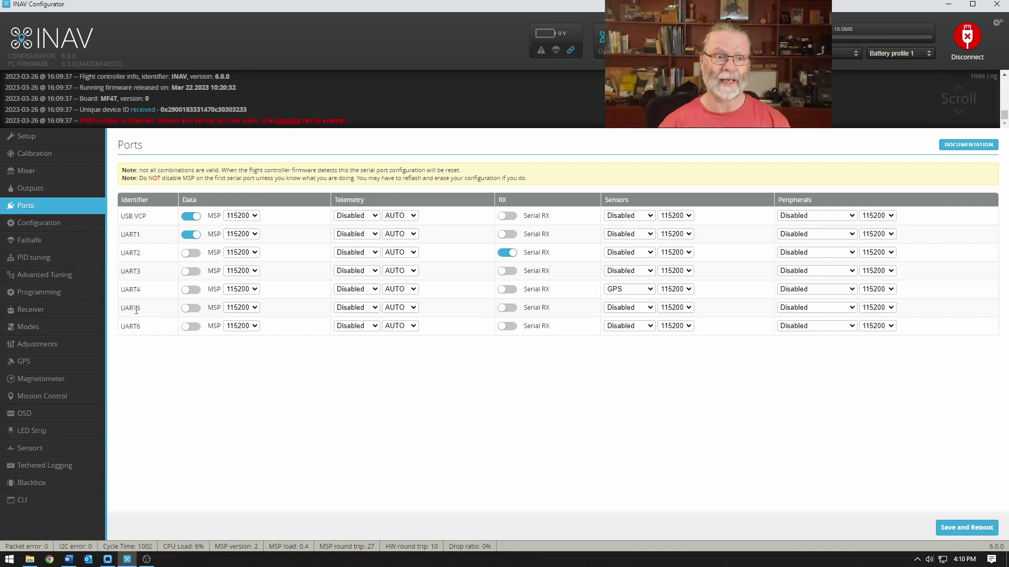
pyautogui.moveTo(126, 310); pyautogui.dragTo(155, 310)
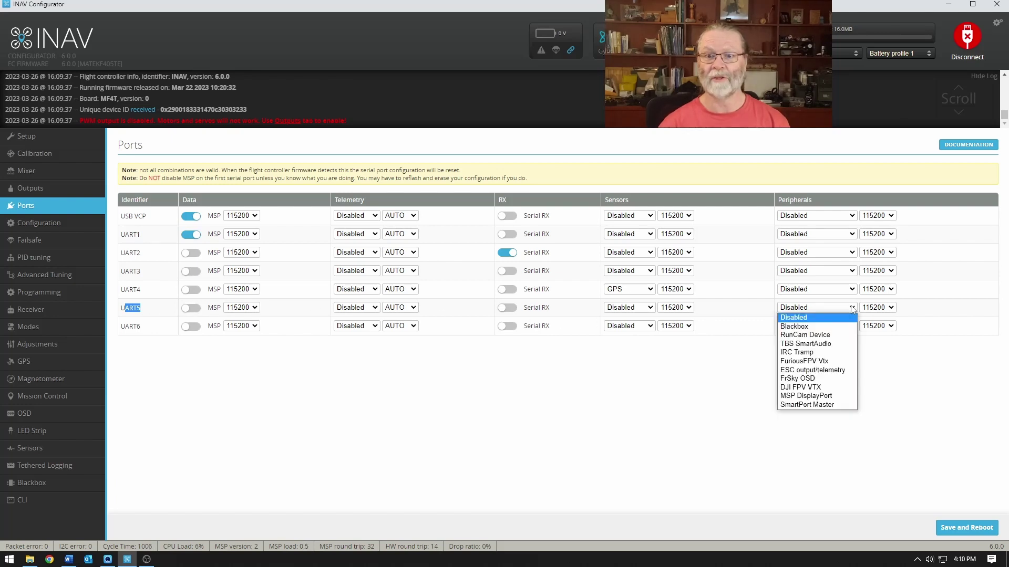
pyautogui.click(834, 348)
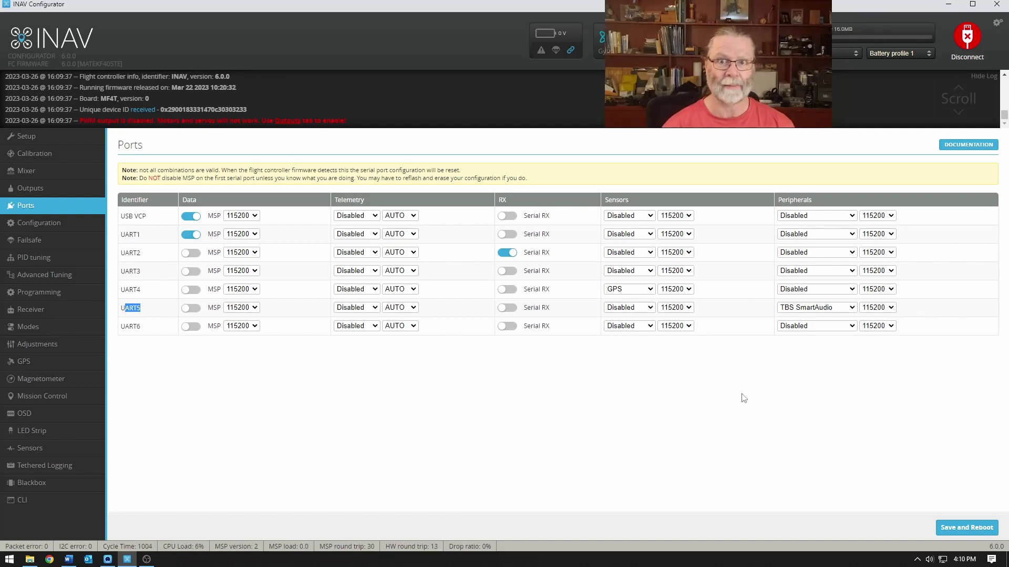
pyautogui.click(976, 528)
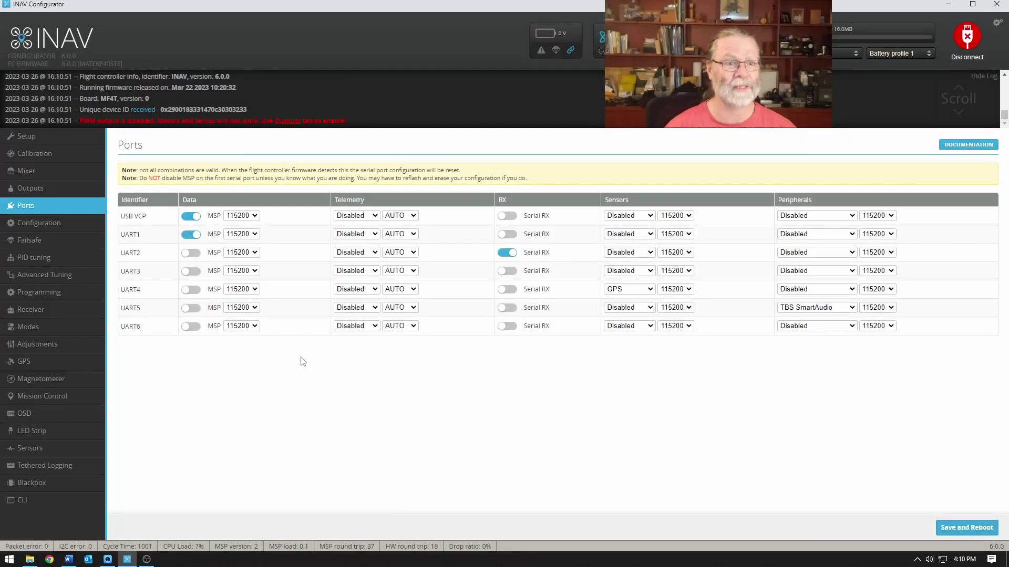
# - Keep the receiver type on SERIAL with the CRSF provider, then save and reboot
pyautogui.click(28, 313)
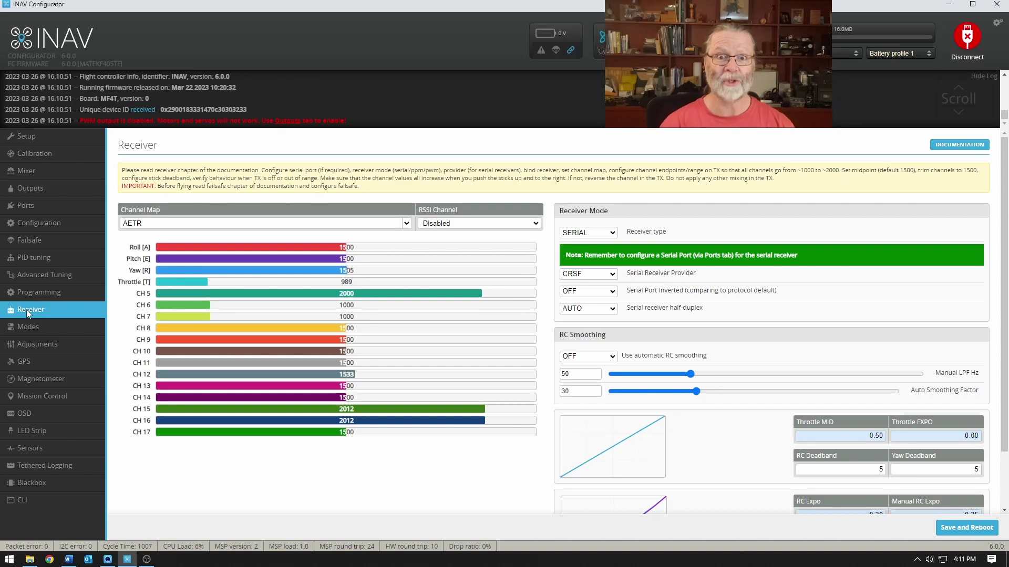
pyautogui.click(612, 237)
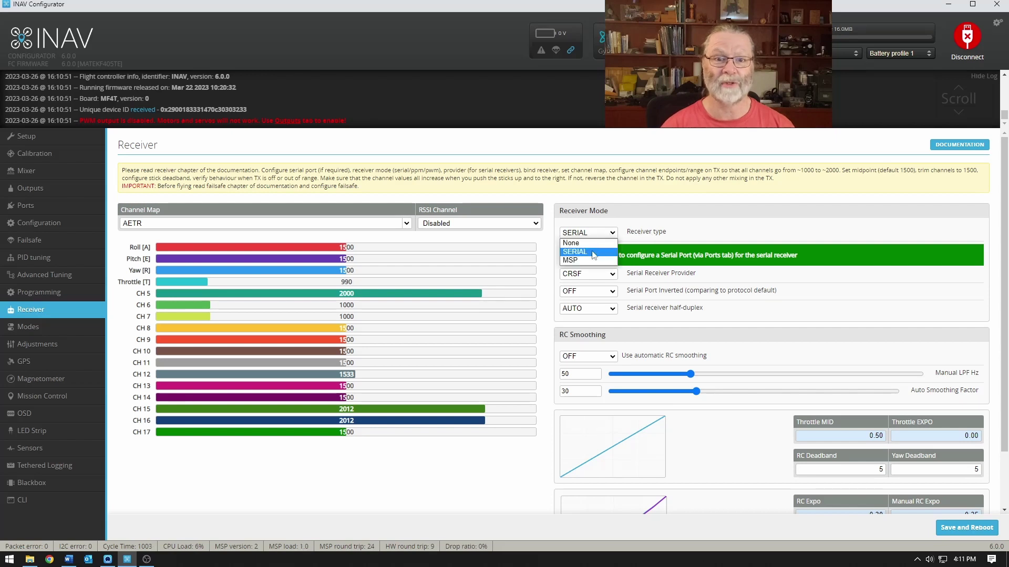
pyautogui.click(591, 252)
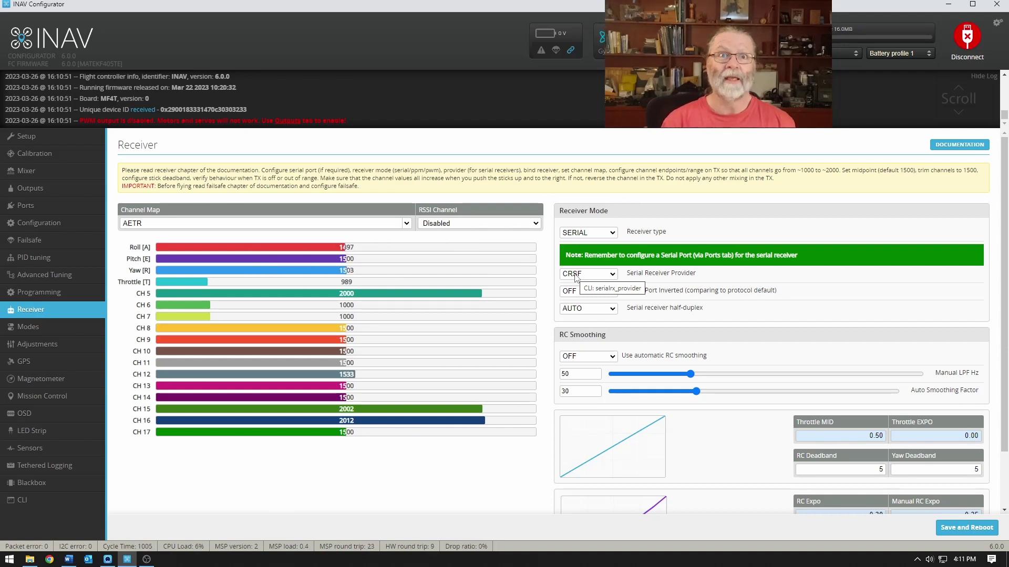
pyautogui.click(991, 527)
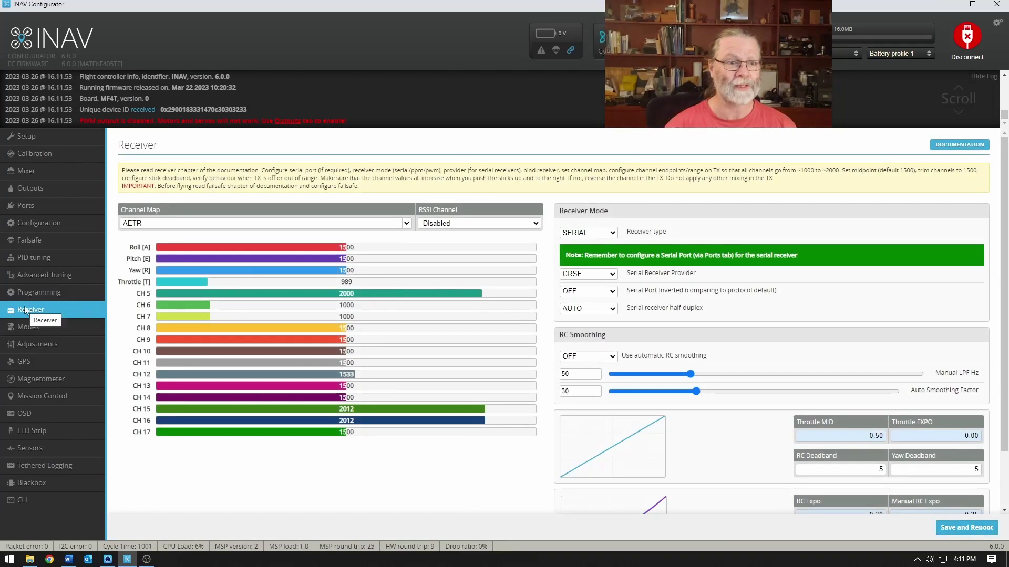
# - Enable GPS for navigation and telemetry with the UBLOX7 protocol, then save and reboot
pyautogui.click(19, 361)
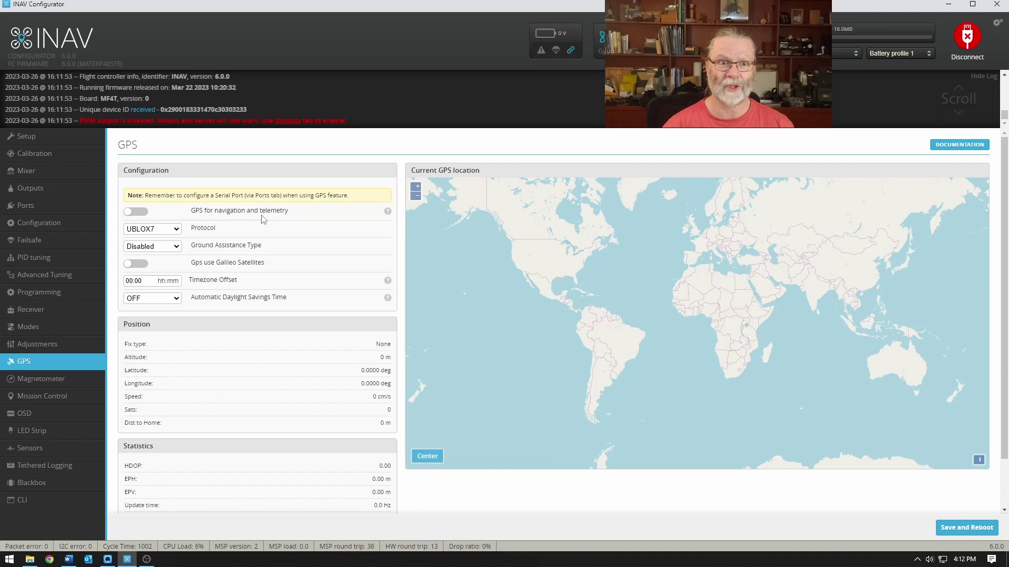
pyautogui.click(139, 213)
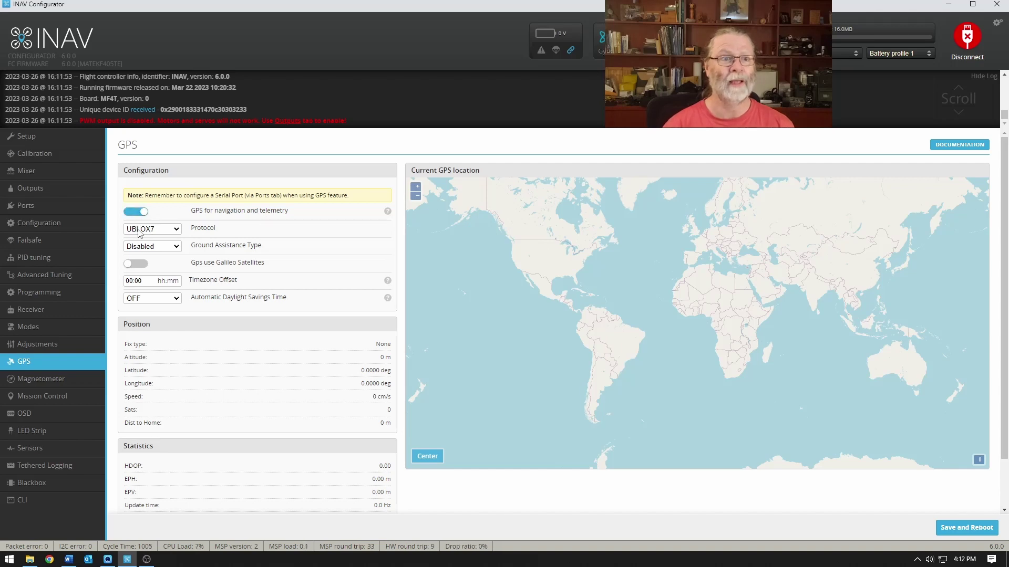
pyautogui.click(176, 230)
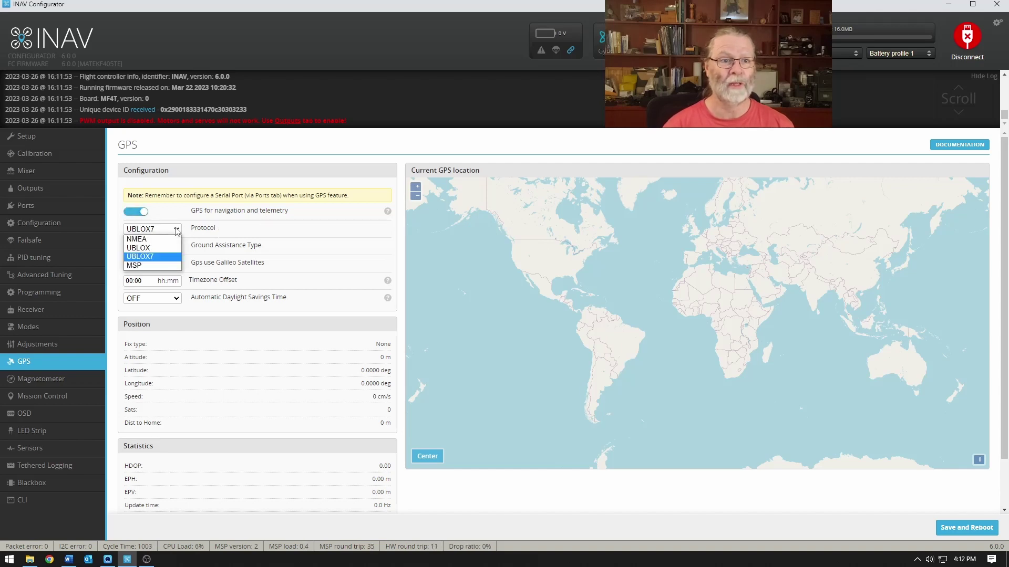
pyautogui.click(162, 257)
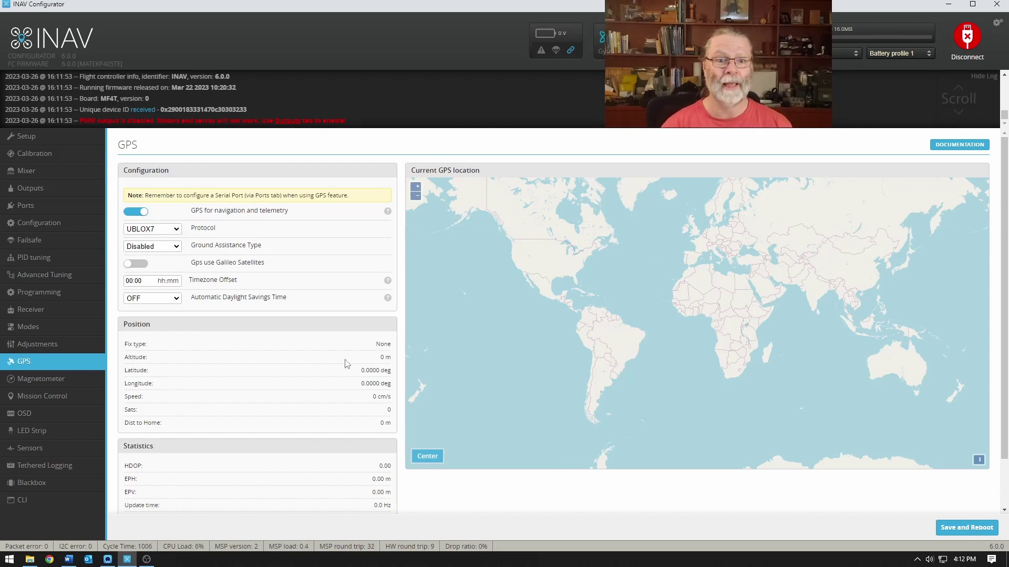
pyautogui.click(960, 527)
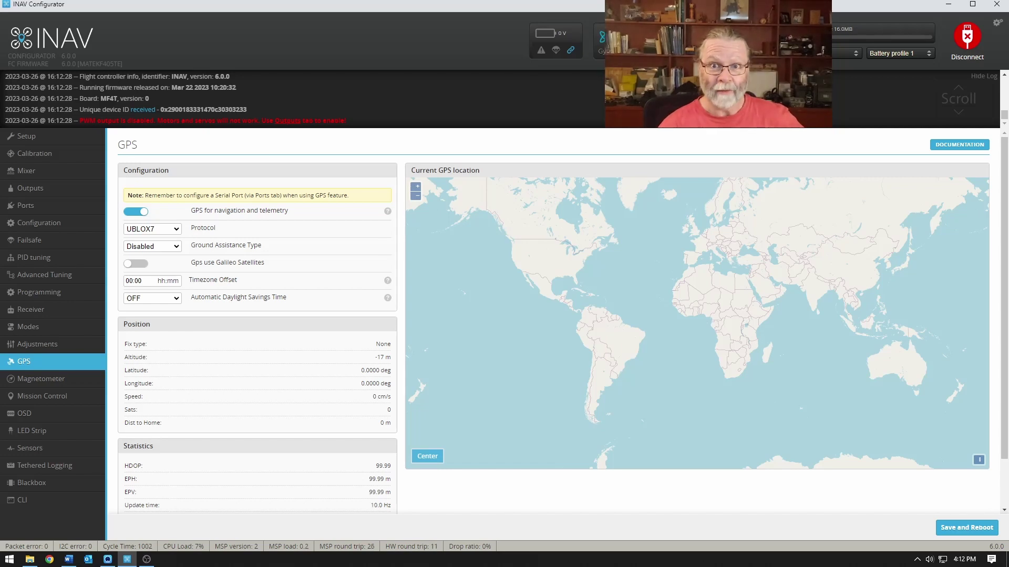
# - Start accelerometer calibration from the Calibration page to show the six-position instructions
pyautogui.click(27, 156)
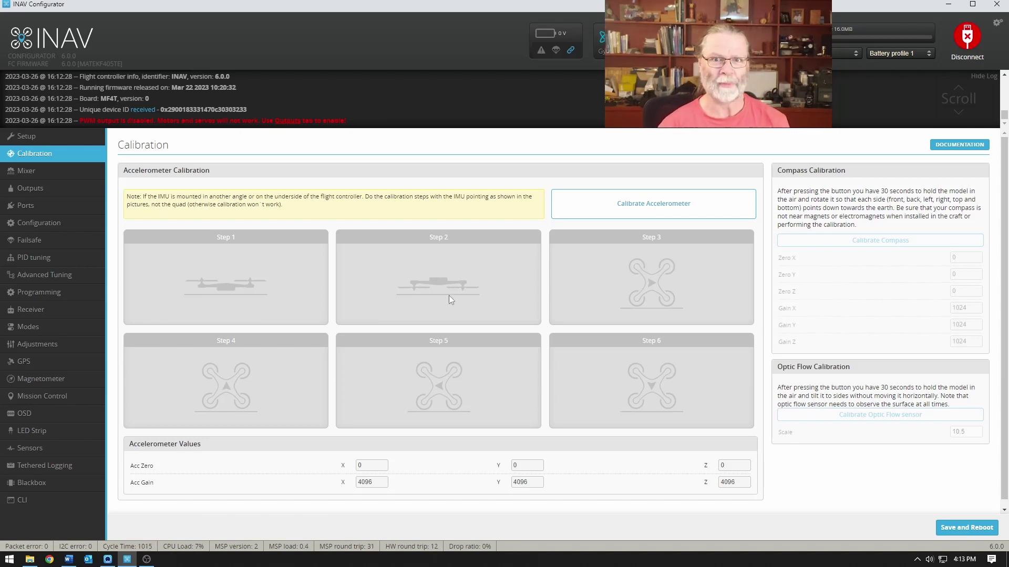
pyautogui.click(692, 210)
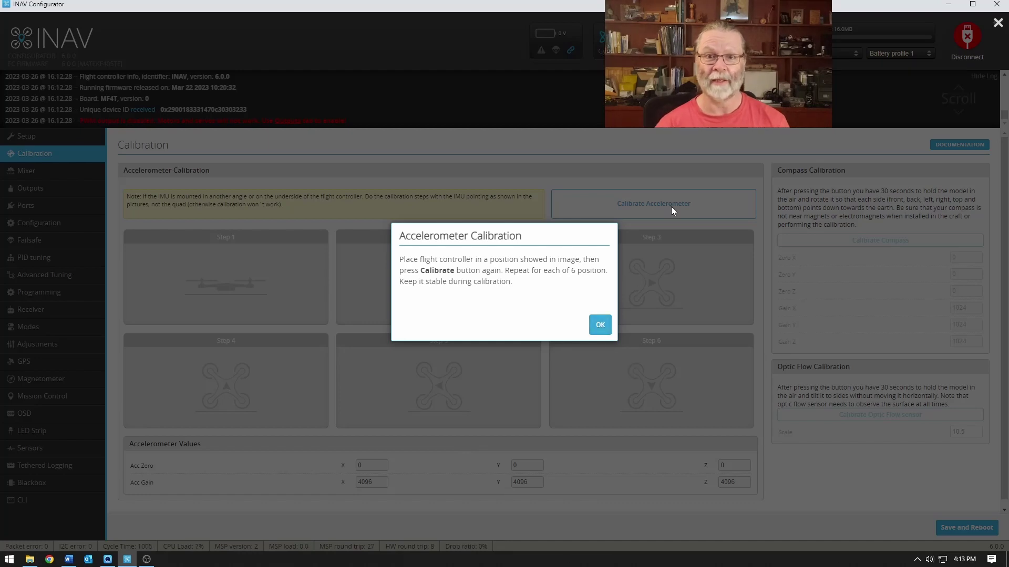
# - Calibrate the accelerometer in all six positions and save the results with a reboot
pyautogui.click(597, 327)
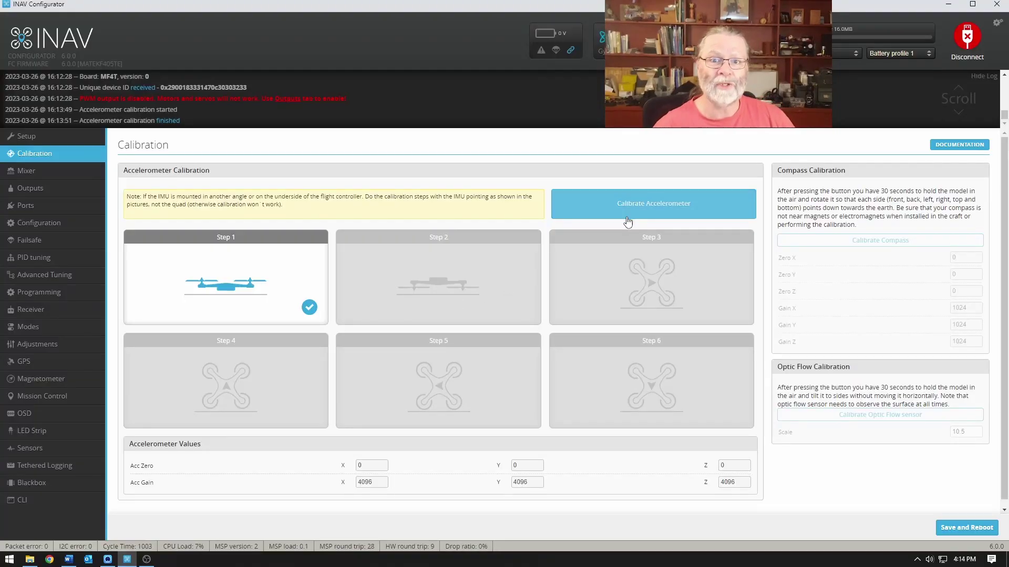
pyautogui.click(627, 217)
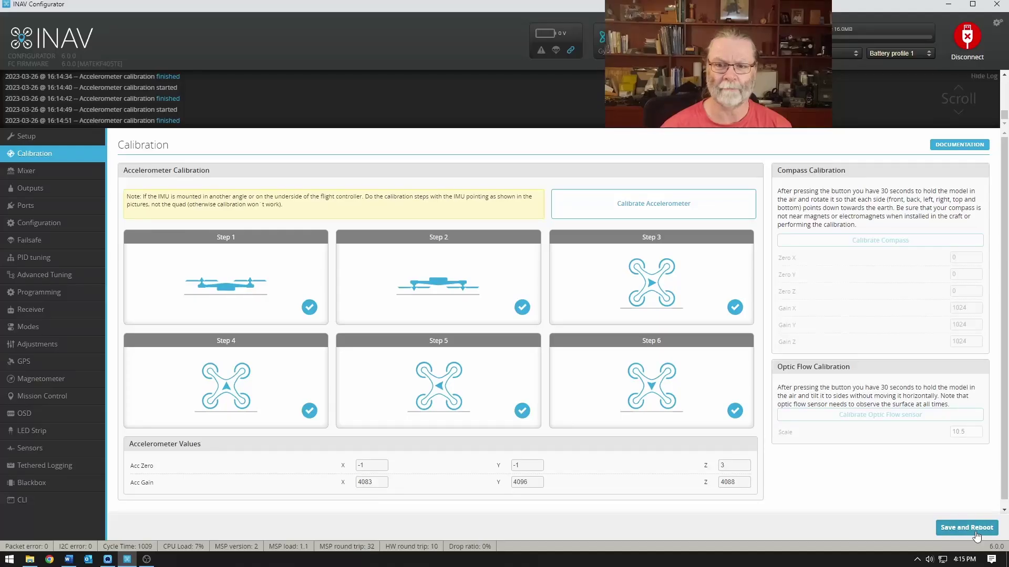
pyautogui.click(967, 528)
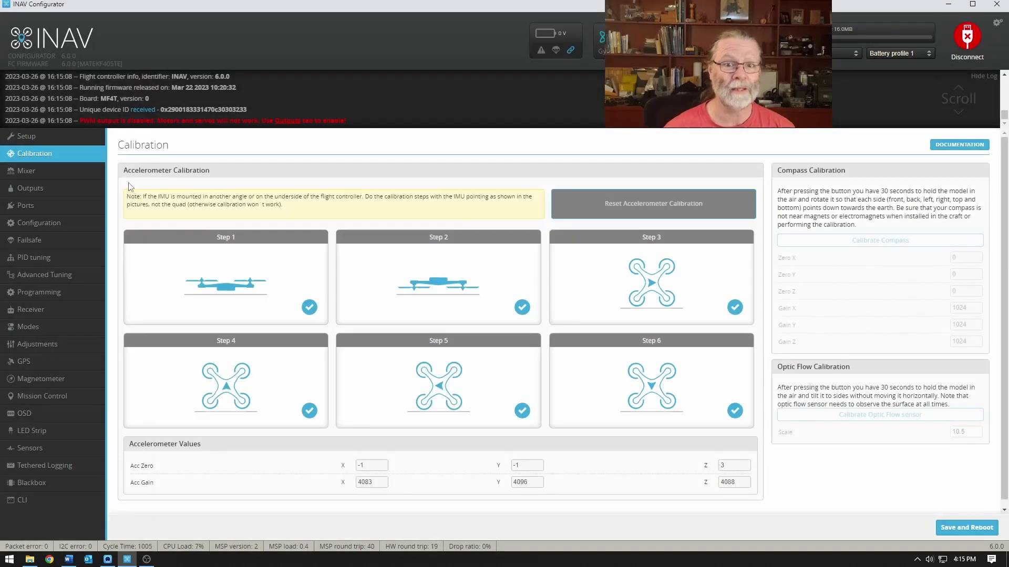
# - On the Configuration page, leave the Magnetometer type set to None
pyautogui.click(35, 223)
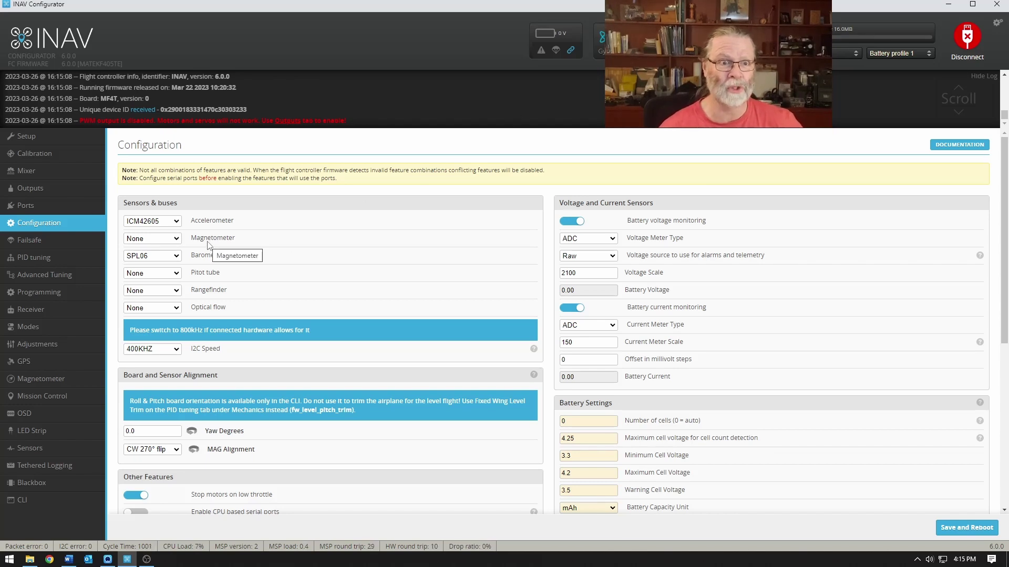
pyautogui.moveTo(235, 242); pyautogui.dragTo(189, 247)
pyautogui.click(175, 239)
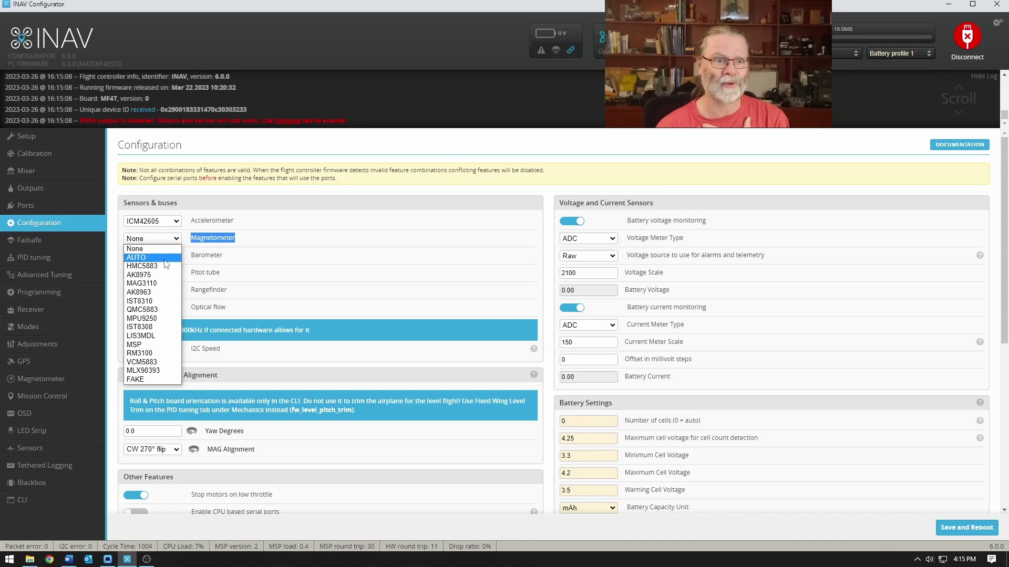
pyautogui.click(163, 249)
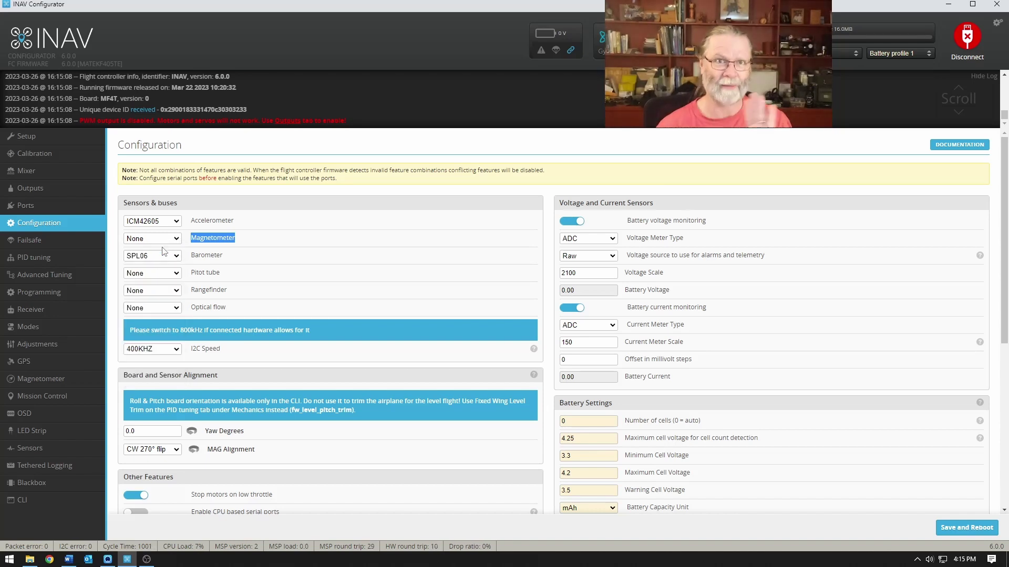
pyautogui.click(409, 147)
pyautogui.scroll(-5, 341, 301)
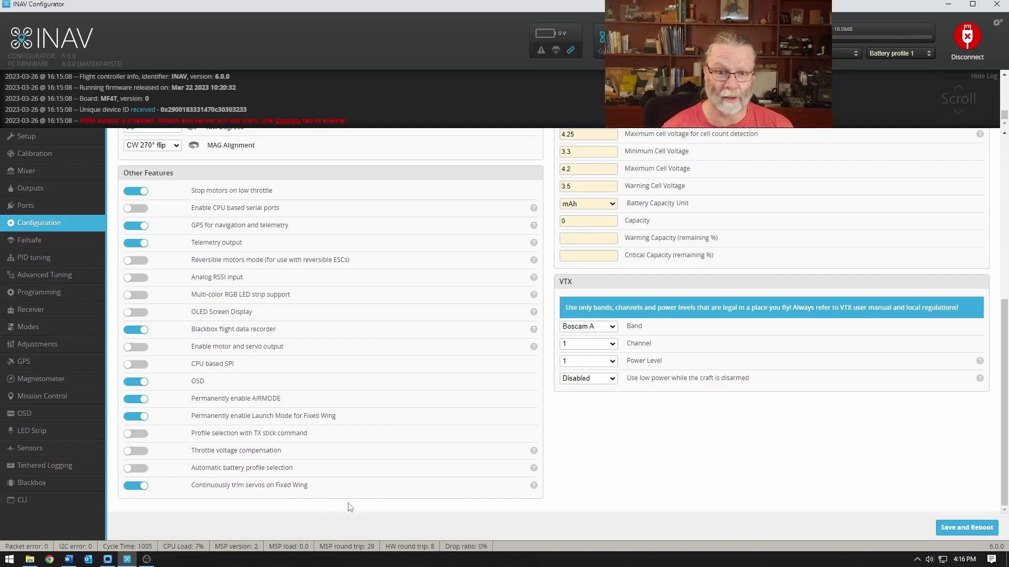
pyautogui.scroll(5, 669, 488)
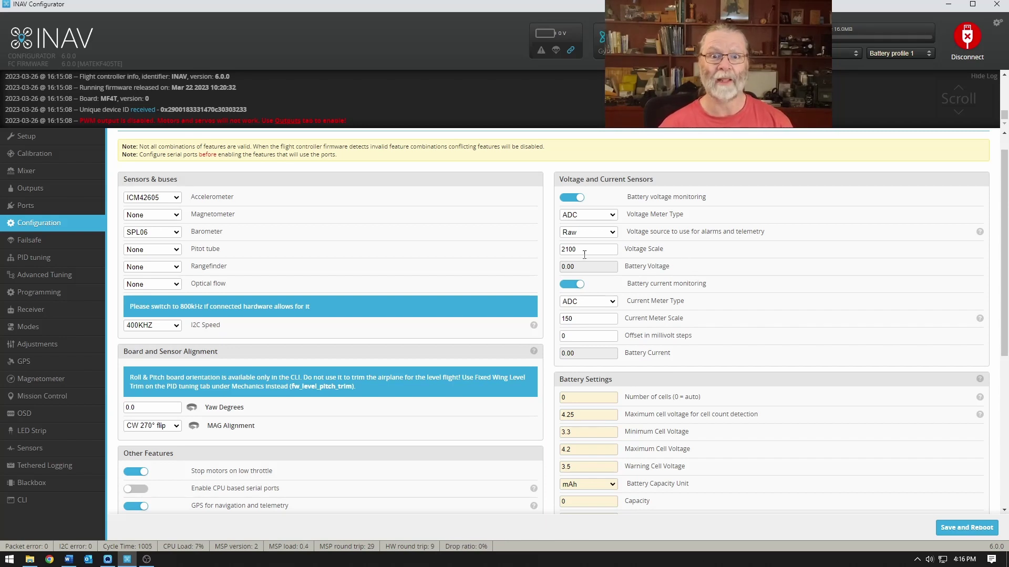
pyautogui.moveTo(595, 246); pyautogui.dragTo(544, 254)
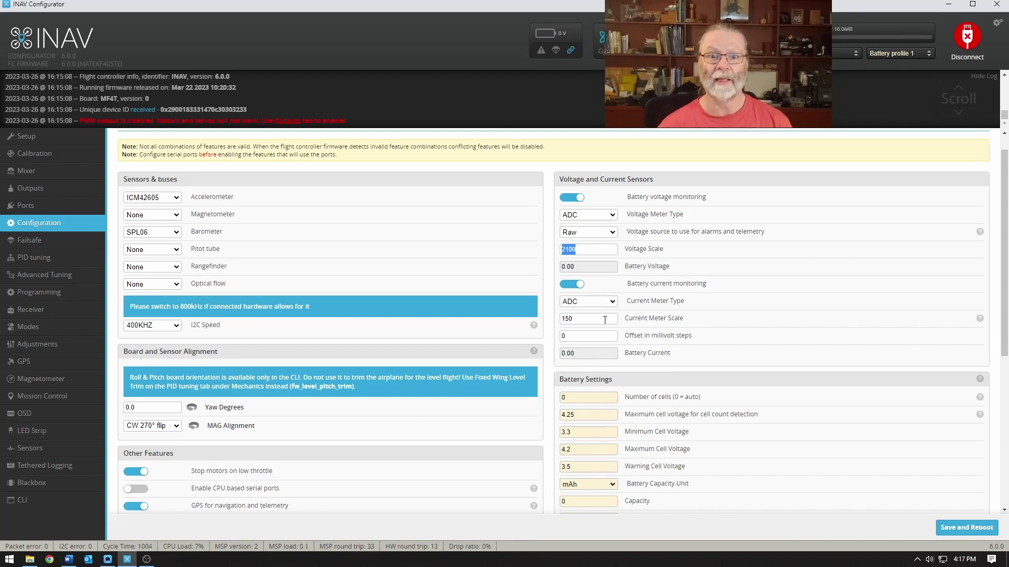
pyautogui.moveTo(602, 322); pyautogui.dragTo(529, 325)
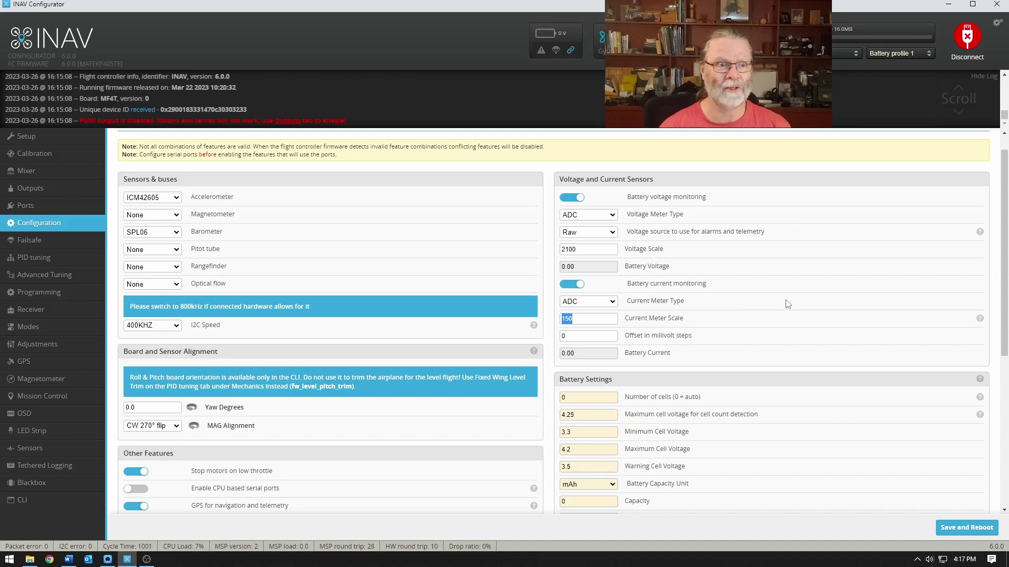
# - Save the configuration to EEPROM and reboot the flight controller
pyautogui.click(972, 534)
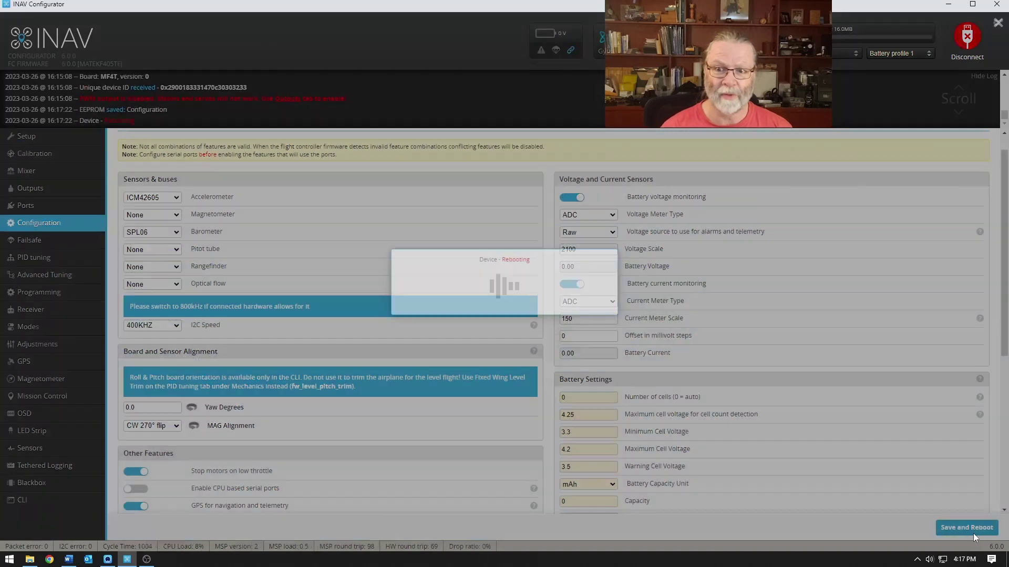